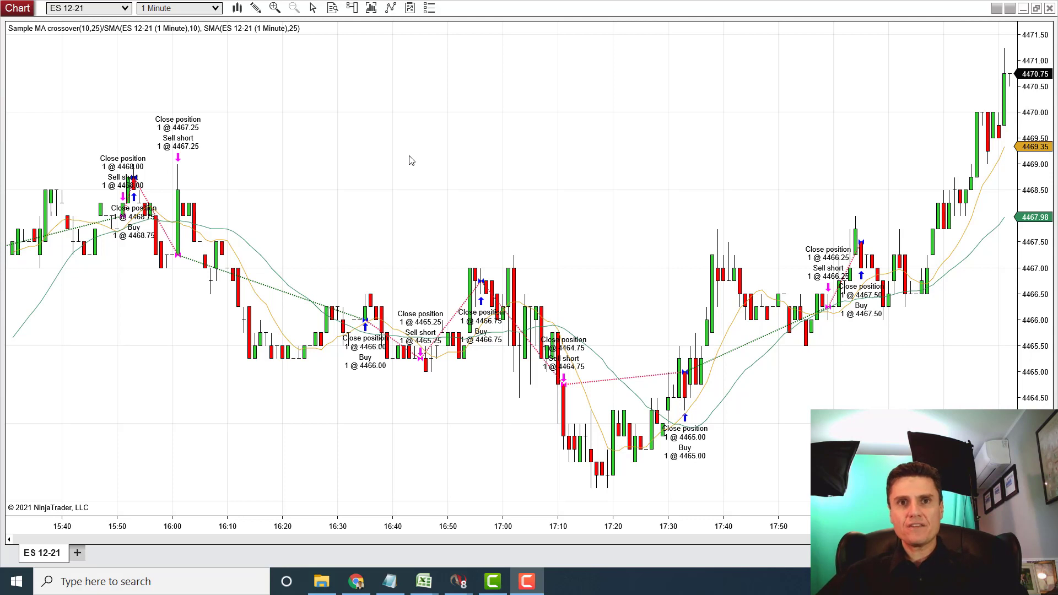
pyautogui.rightClick(497, 133)
pyautogui.click(565, 221)
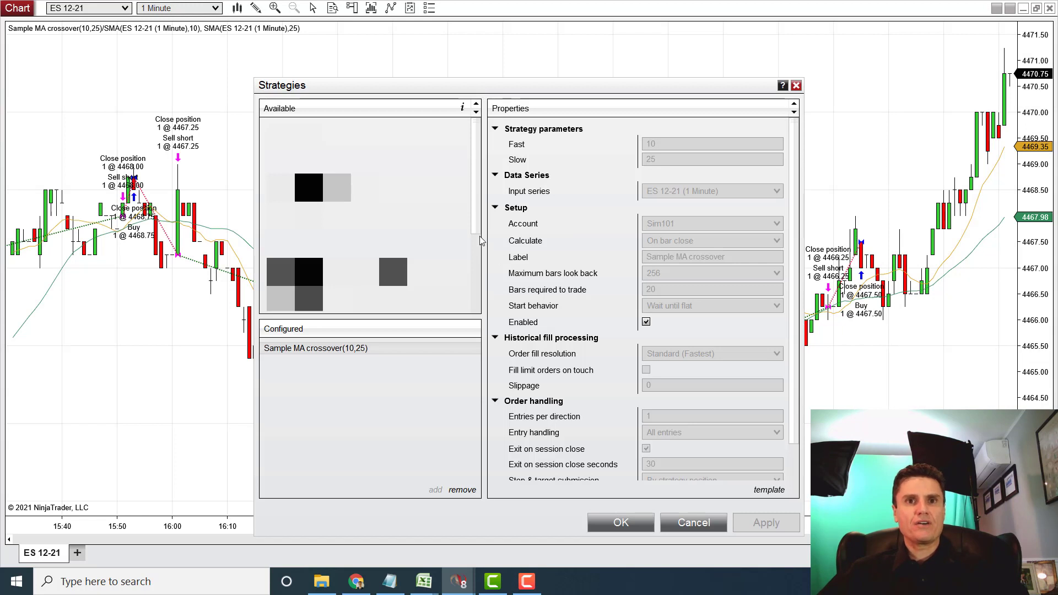
pyautogui.moveTo(480, 235); pyautogui.dragTo(480, 311)
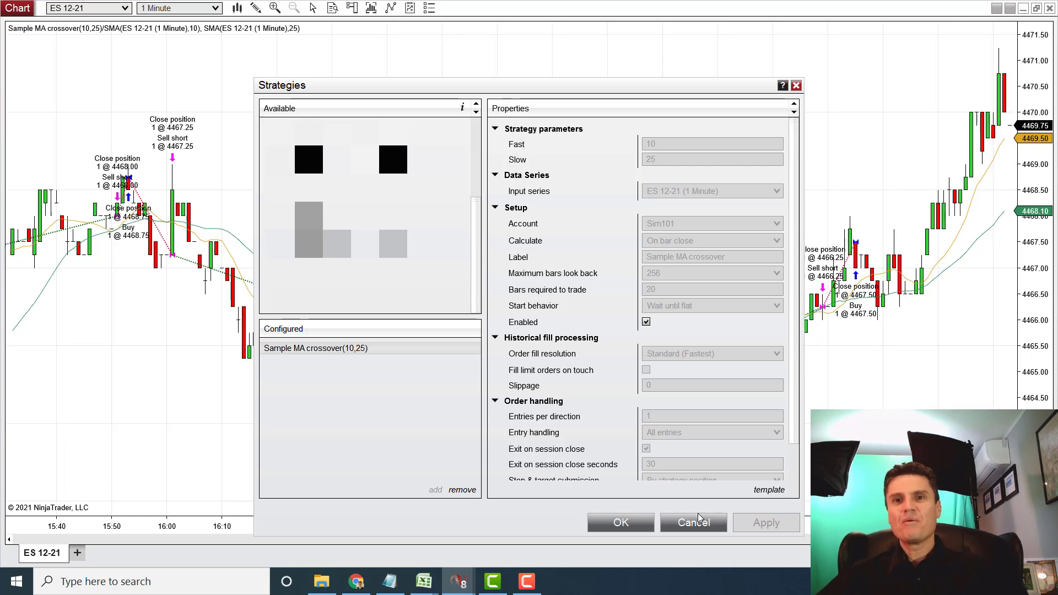
pyautogui.click(643, 523)
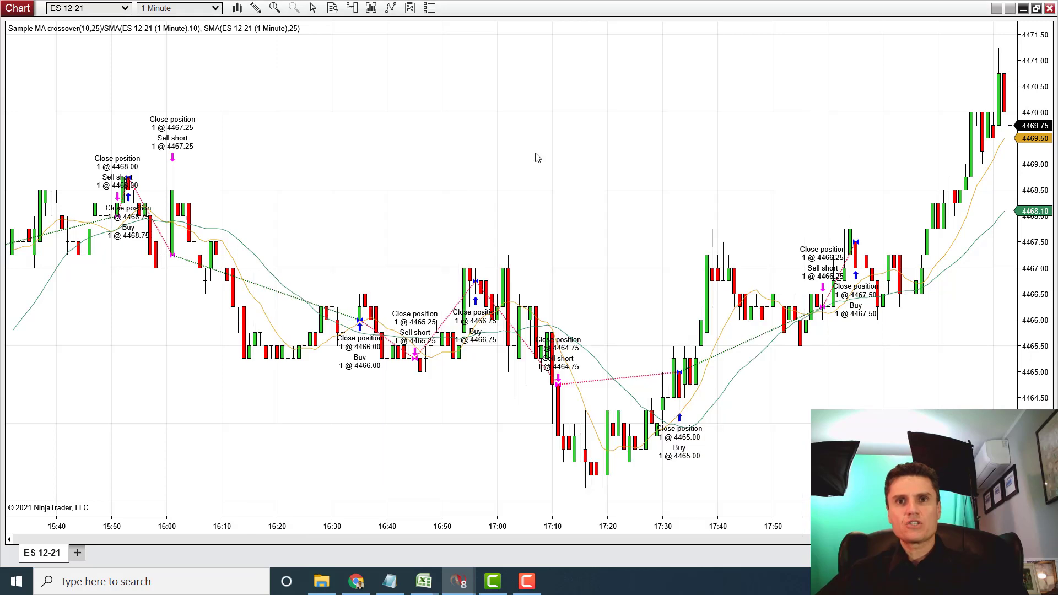
# Step: Set the chart's Data Series bar interval for the 1-minute run and apply it
pyautogui.rightClick(538, 155)
pyautogui.rightClick(342, 83)
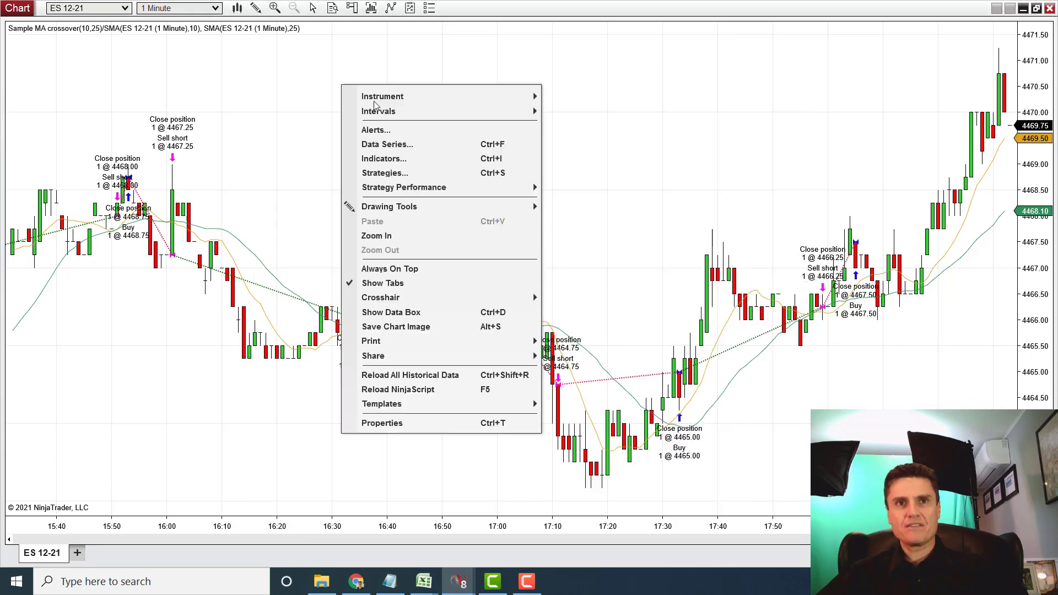
pyautogui.click(429, 160)
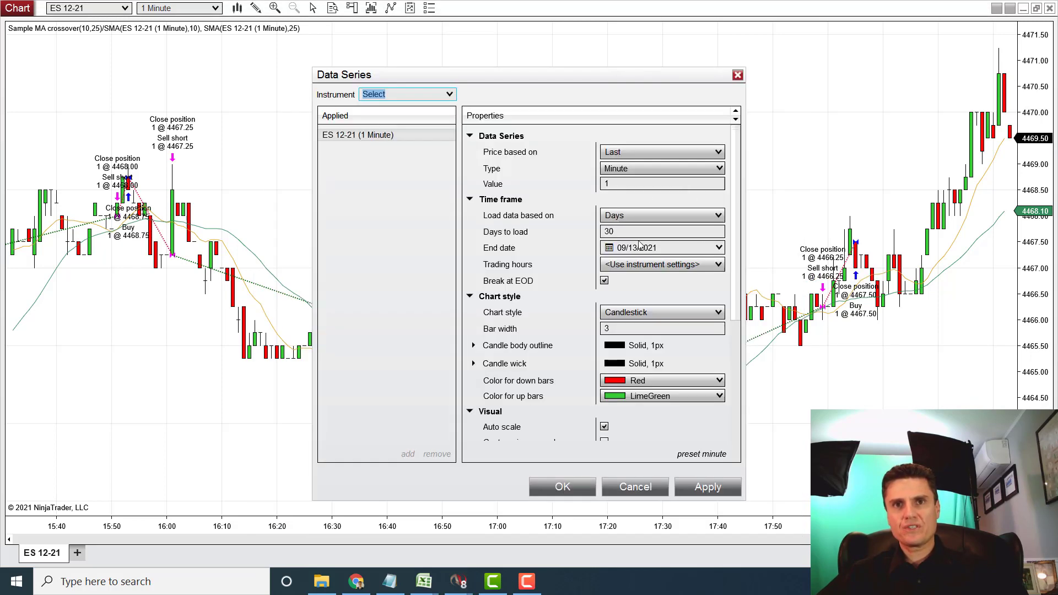
pyautogui.click(622, 183)
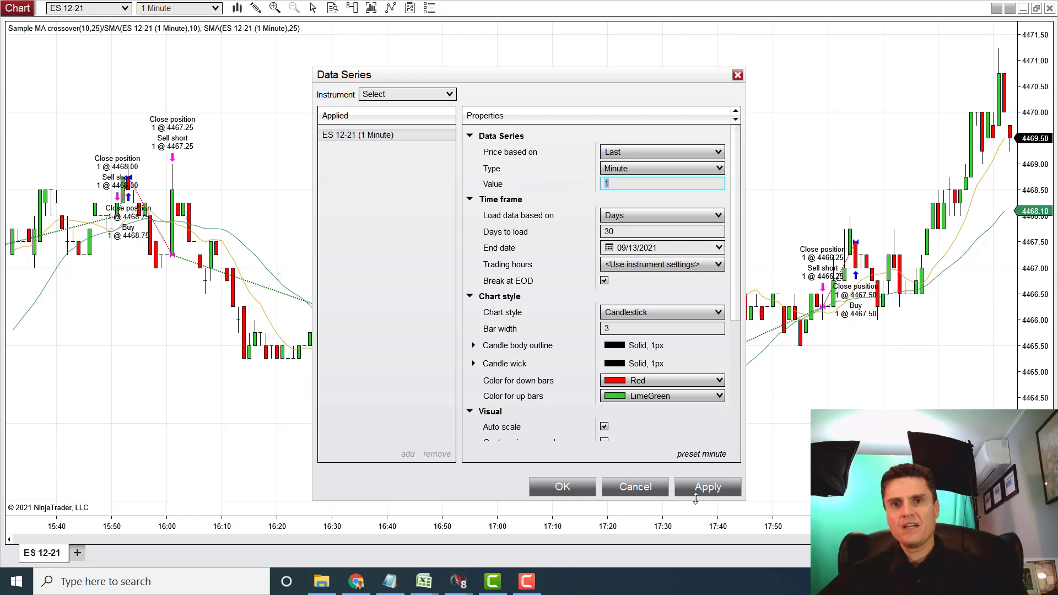
pyautogui.click(707, 486)
pyautogui.click(570, 482)
# Step: Show the Sample MA crossover(10,25) Real-Time & Historical report, move it aside, and mark Profit factor
pyautogui.rightClick(639, 216)
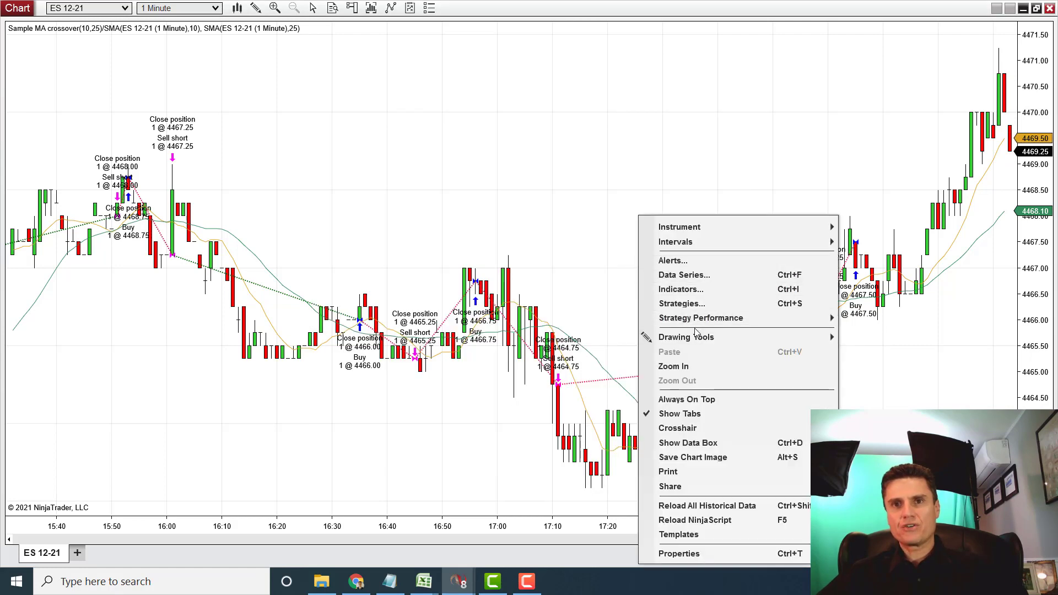
pyautogui.moveTo(716, 317)
pyautogui.moveTo(909, 328)
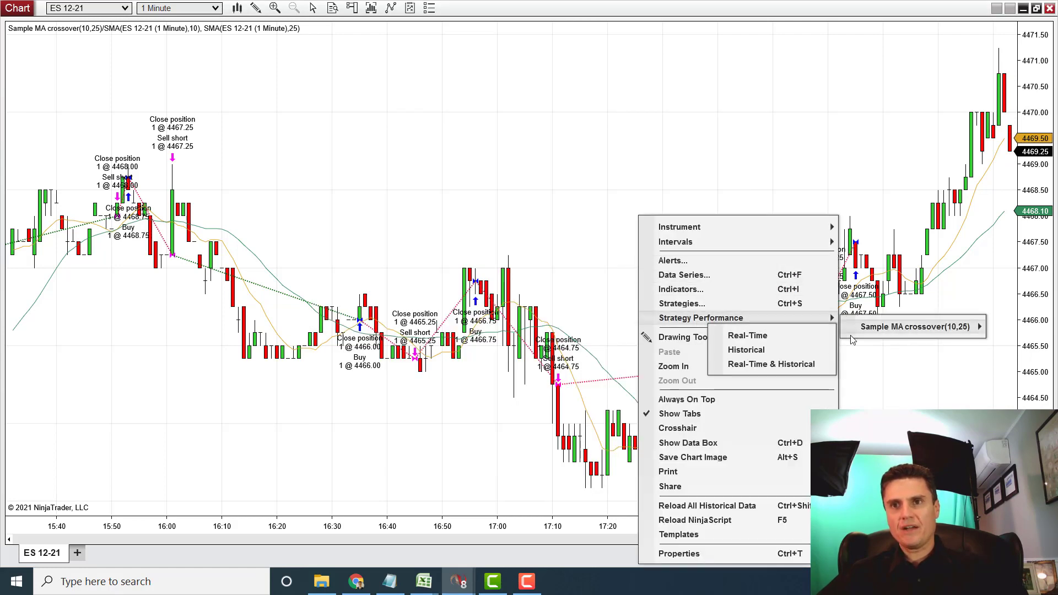
pyautogui.click(793, 361)
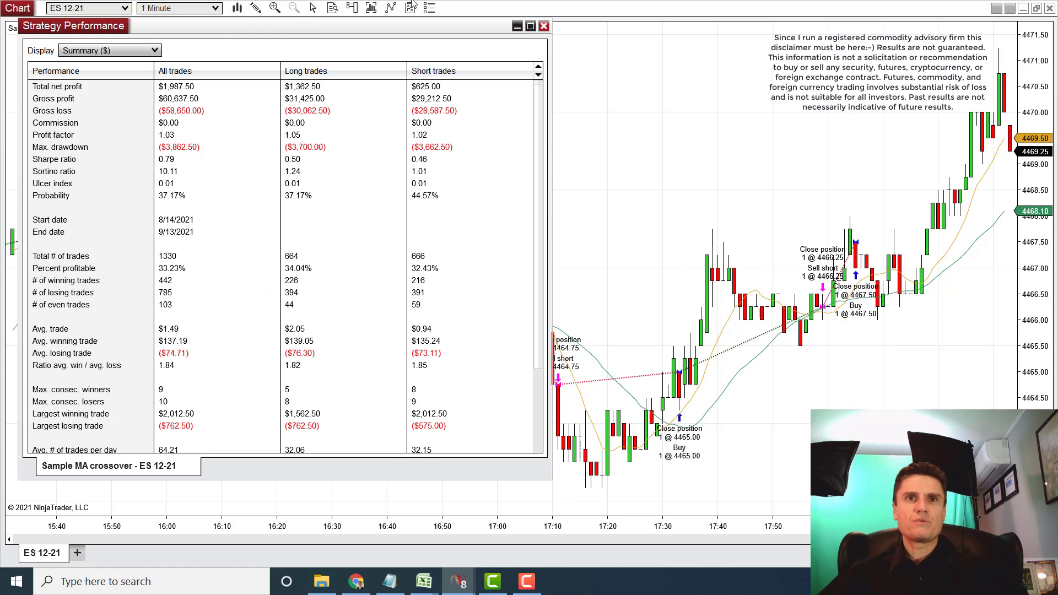
pyautogui.moveTo(403, 30); pyautogui.dragTo(770, 53)
pyautogui.moveTo(642, 51); pyautogui.dragTo(451, 48)
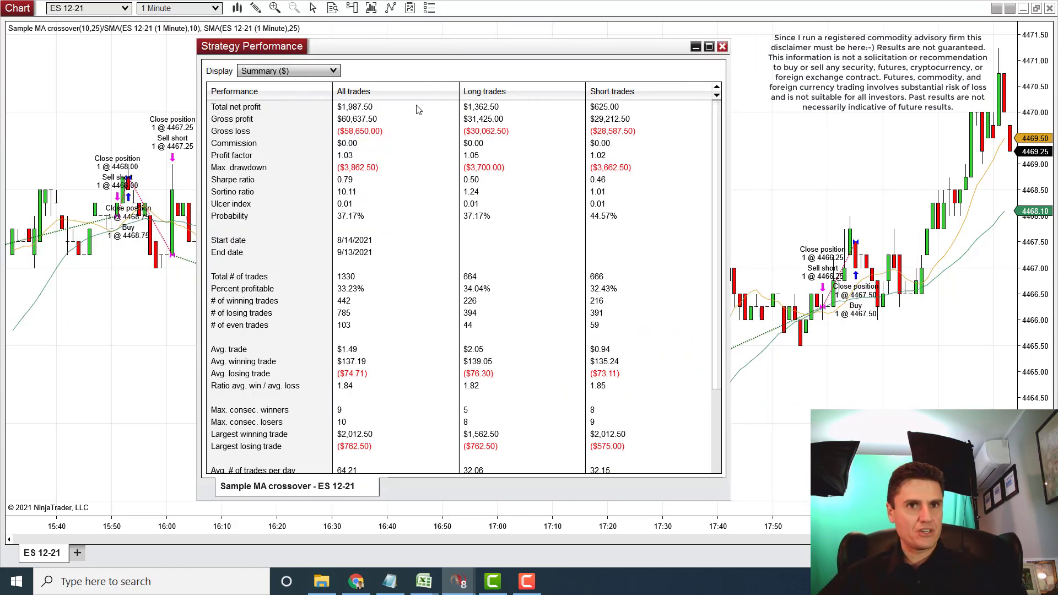
pyautogui.click(331, 158)
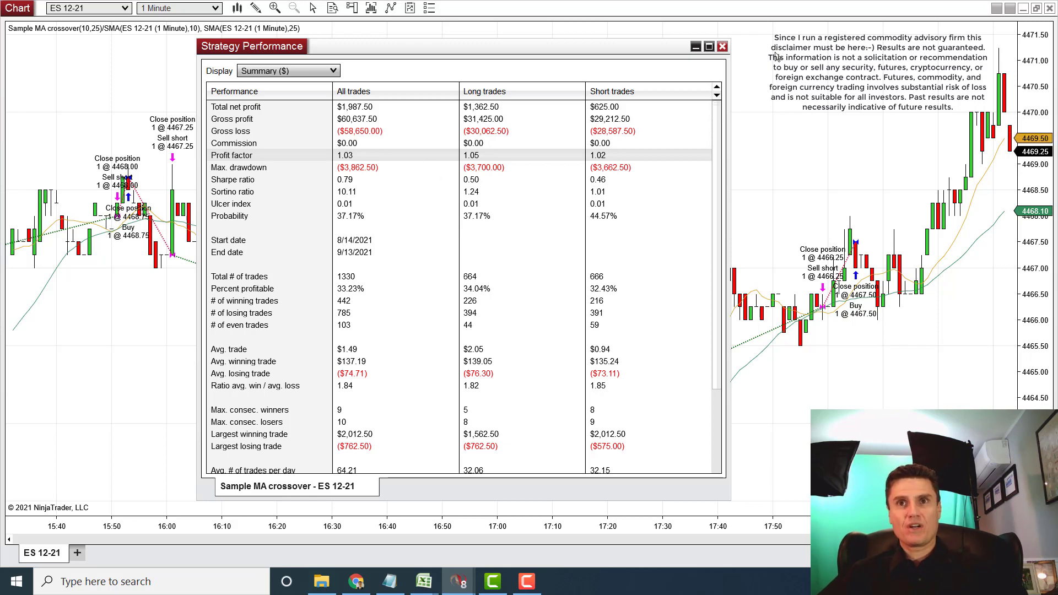
# Step: Close the 1-minute performance report and switch the Data Series bar type to Renko
pyautogui.click(722, 47)
pyautogui.rightClick(770, 76)
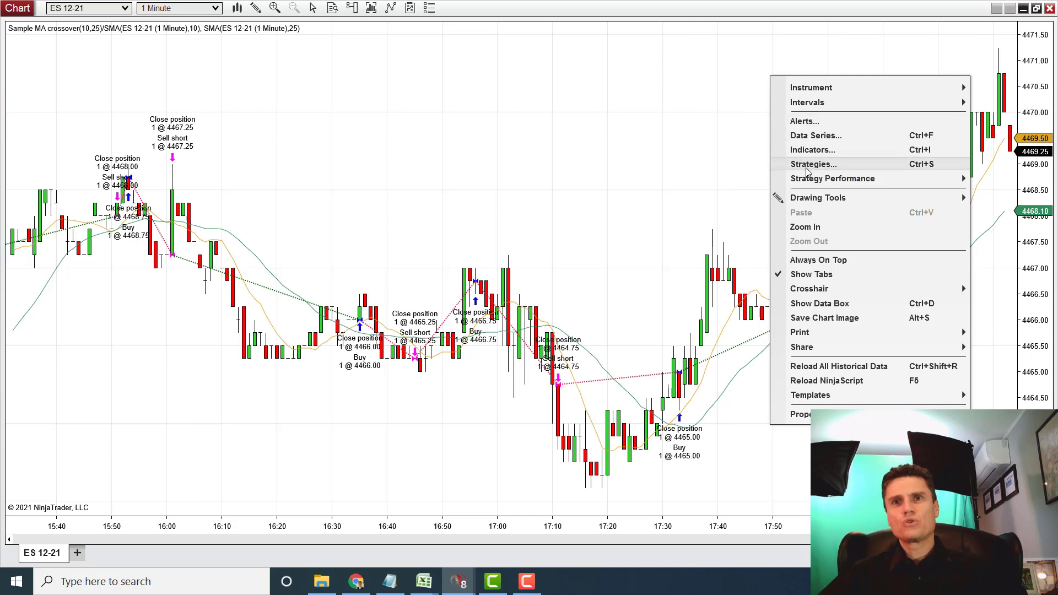
pyautogui.click(830, 136)
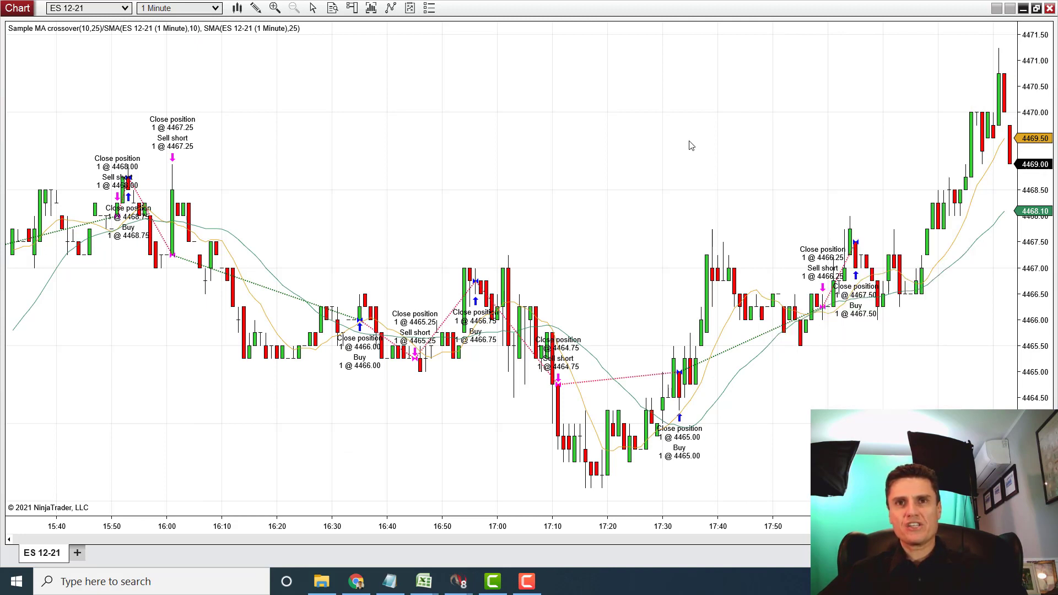
pyautogui.moveTo(655, 80); pyautogui.dragTo(608, 67)
pyautogui.click(672, 155)
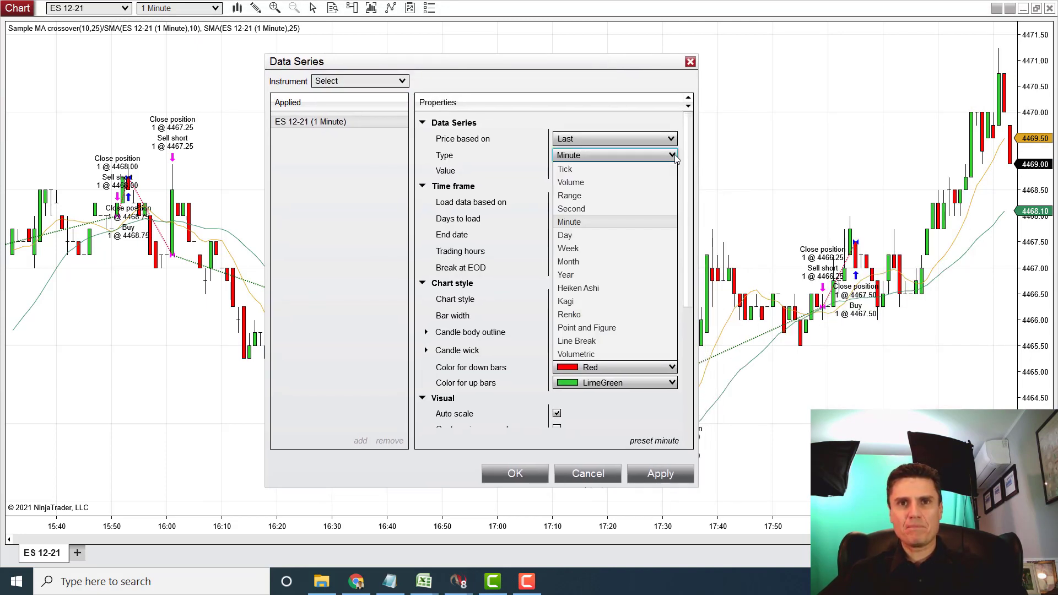
pyautogui.click(616, 312)
# Step: Set the Renko brick size to 5 and days to load to 30, then apply
pyautogui.click(562, 171)
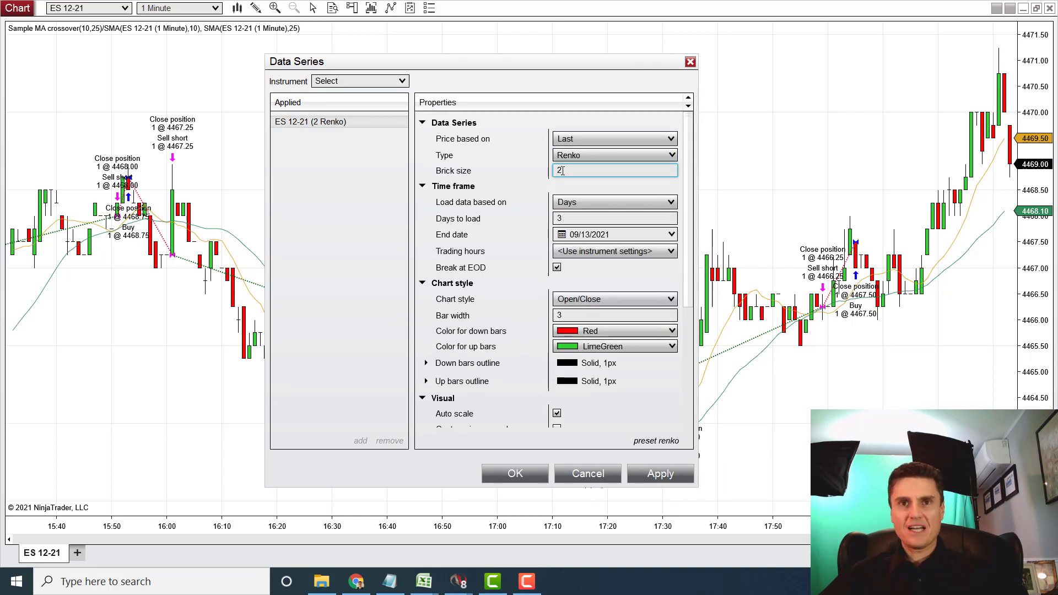
pyautogui.press('BackSpace')
pyautogui.write('5')
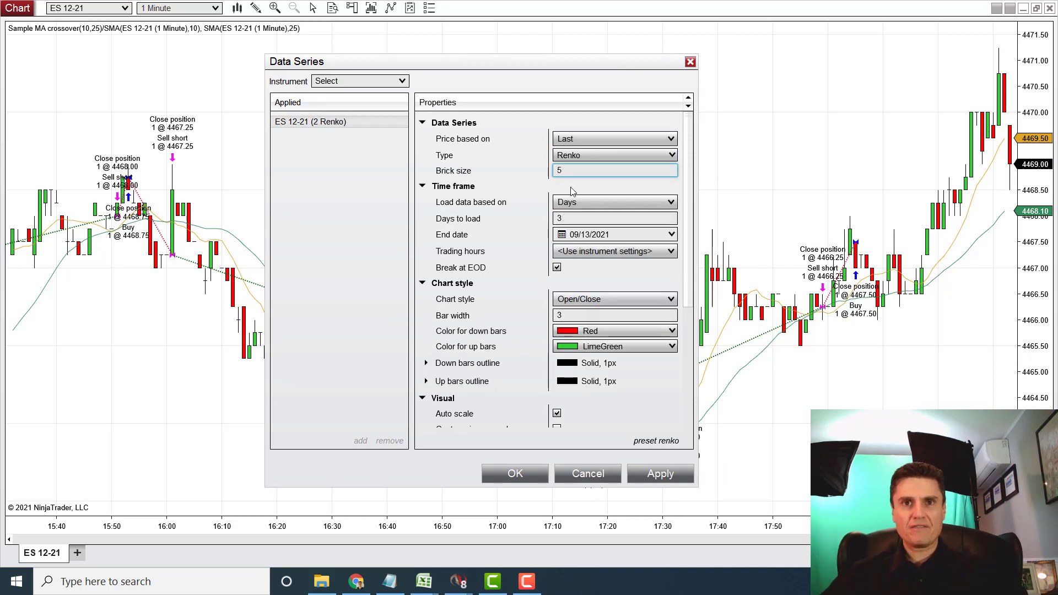
pyautogui.click(570, 218)
pyautogui.write('0')
pyautogui.click(642, 474)
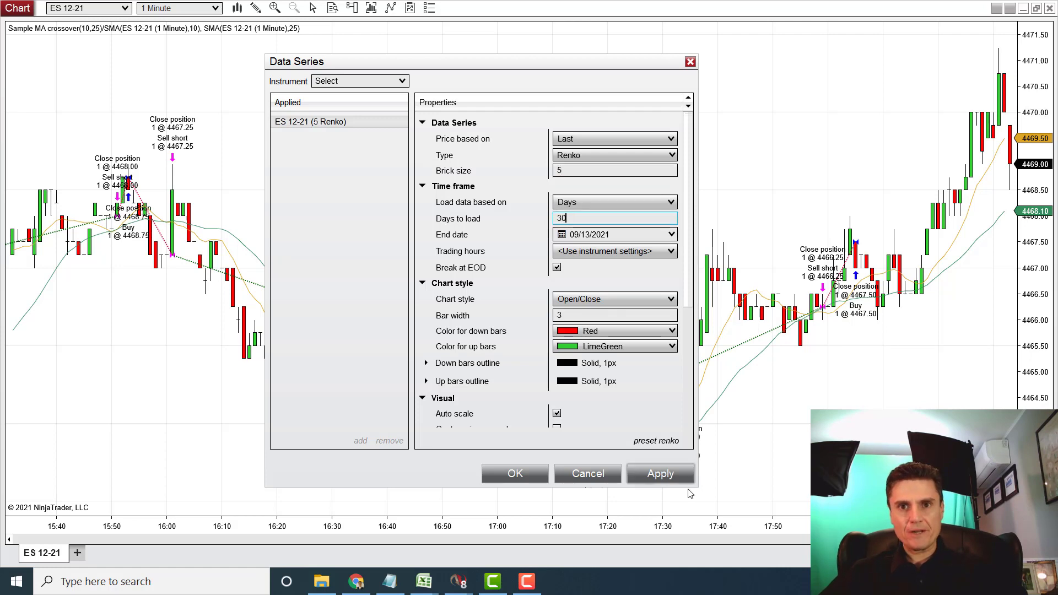
pyautogui.click(537, 473)
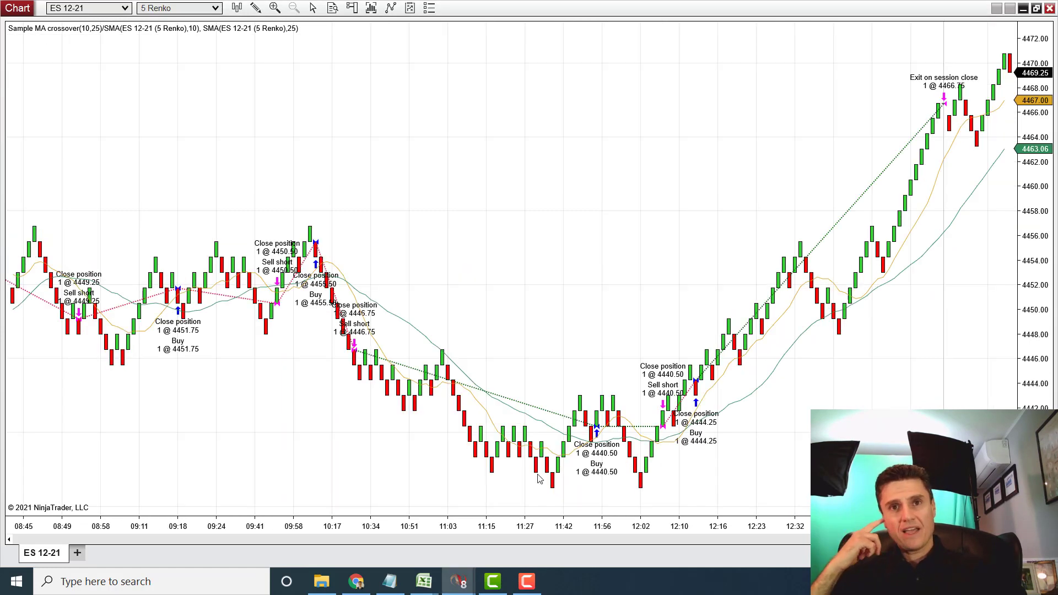
pyautogui.rightClick(373, 82)
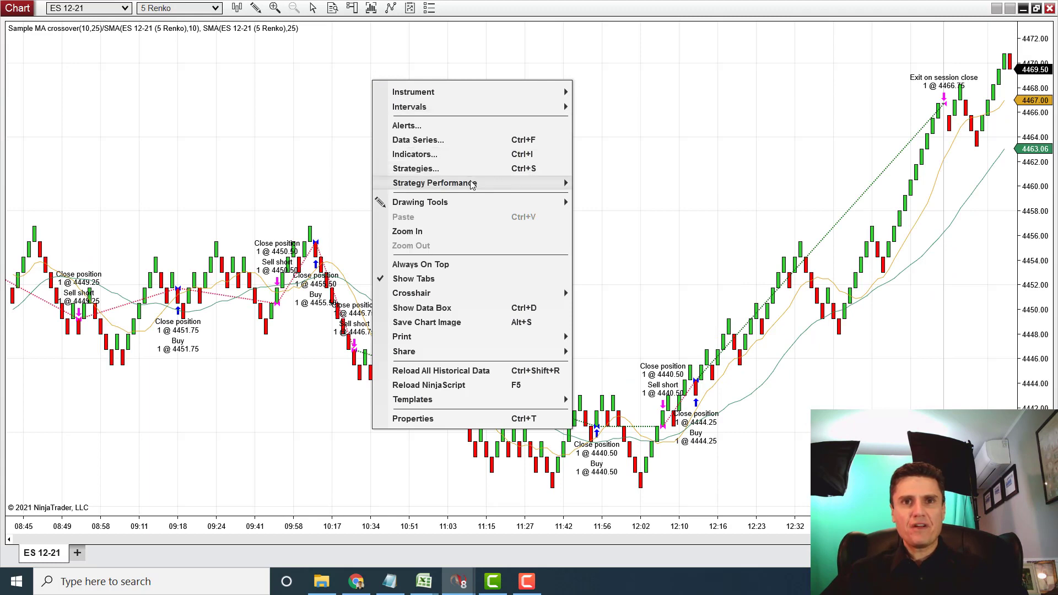
pyautogui.moveTo(545, 182)
pyautogui.moveTo(603, 197)
pyautogui.click(769, 228)
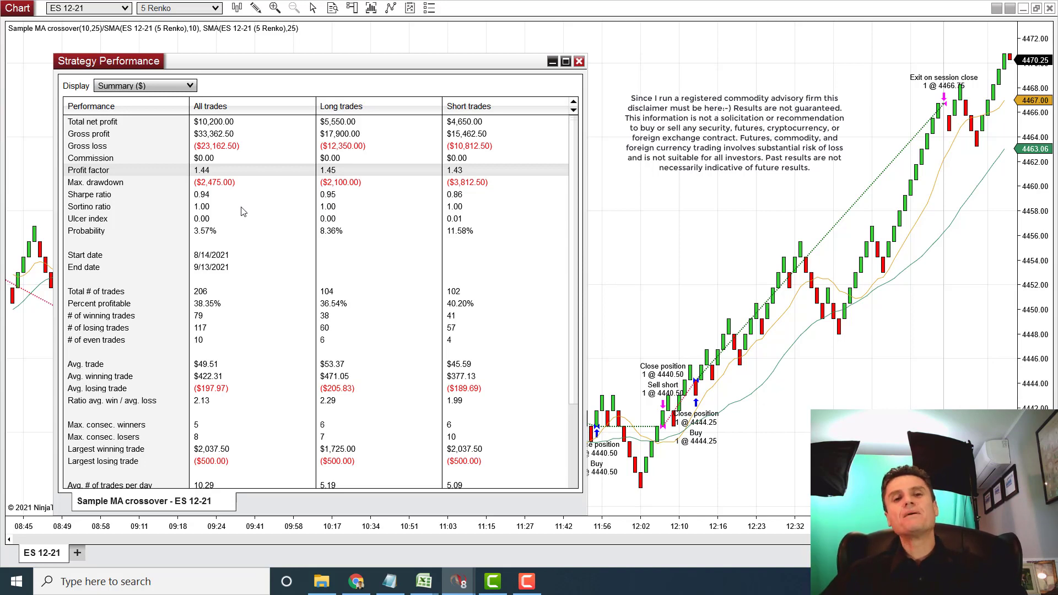
# Step: Close the Renko report and change the Data Series to Heiken Ashi with base period 5
pyautogui.click(580, 61)
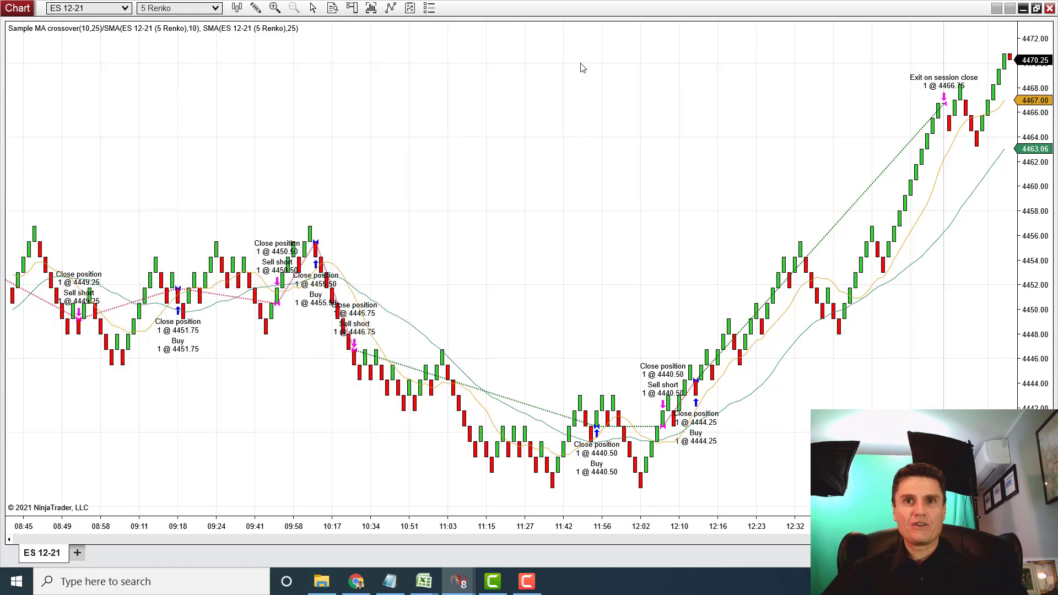
pyautogui.rightClick(583, 66)
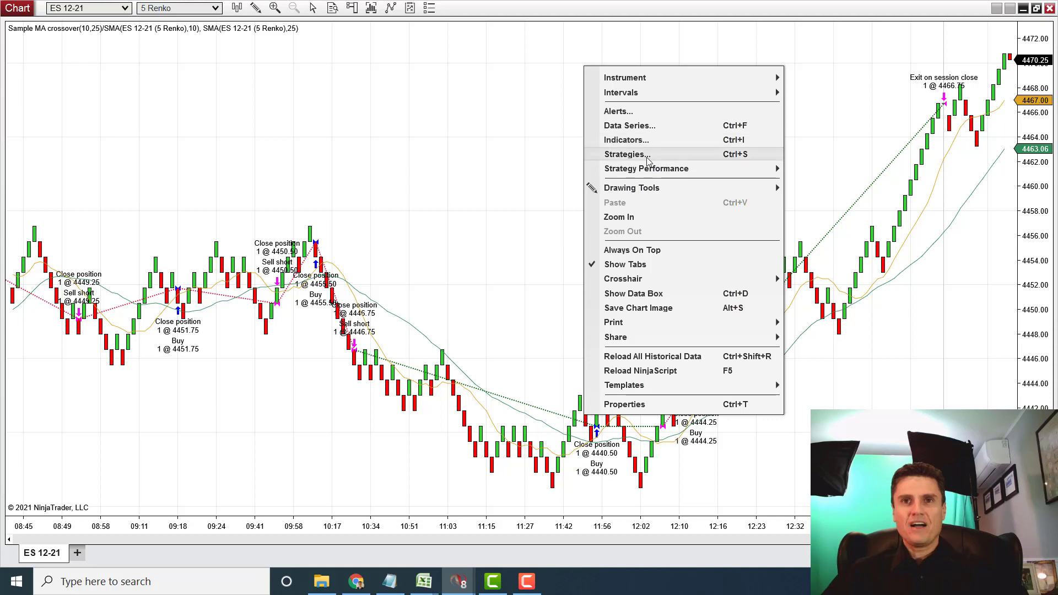
pyautogui.click(647, 130)
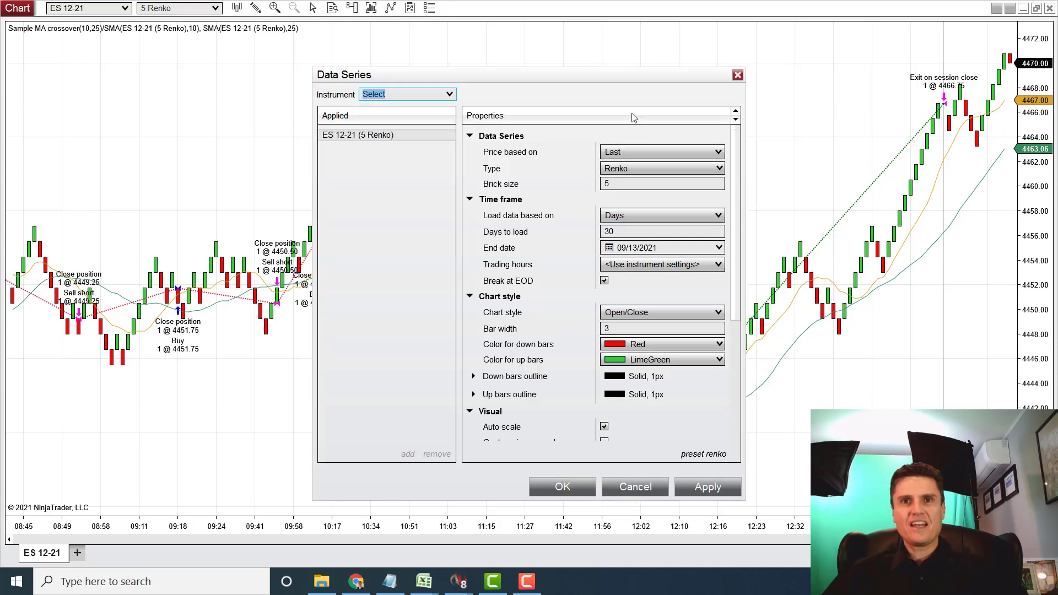
pyautogui.click(719, 168)
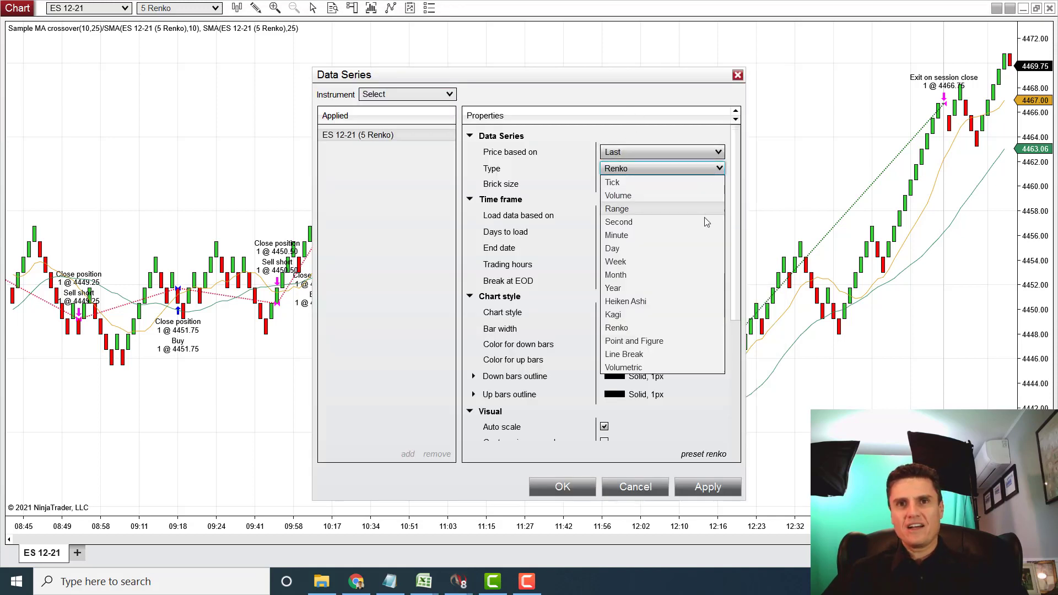
pyautogui.click(659, 301)
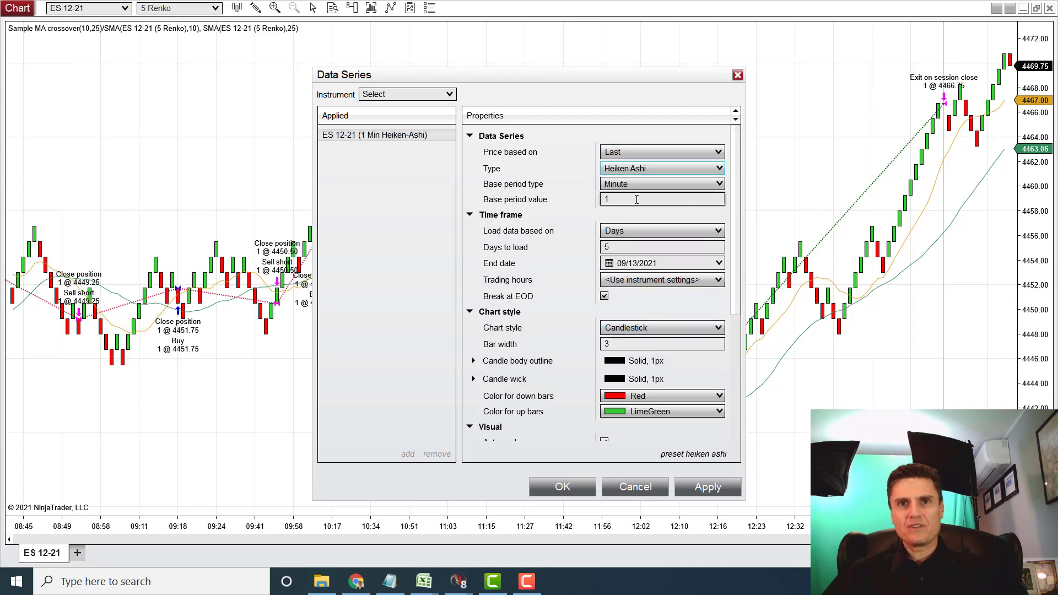
pyautogui.click(529, 200)
pyautogui.write('5')
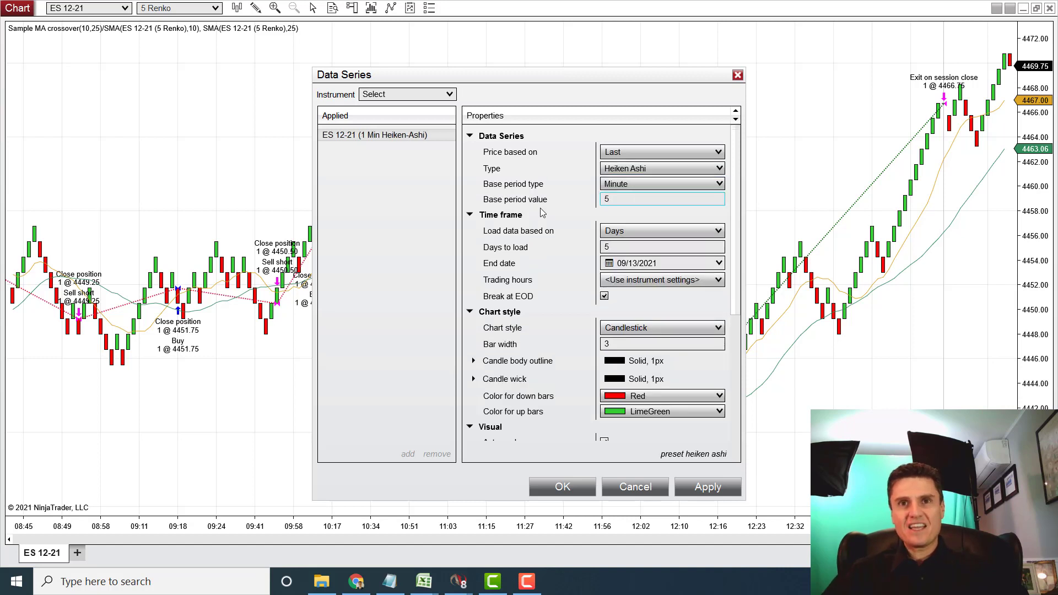
pyautogui.click(692, 486)
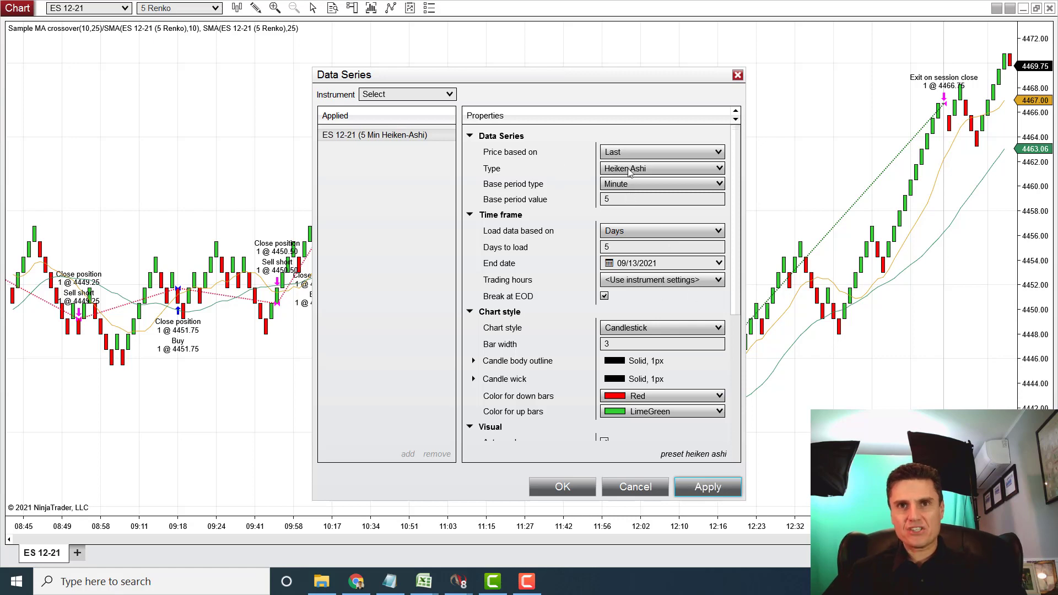
pyautogui.click(708, 487)
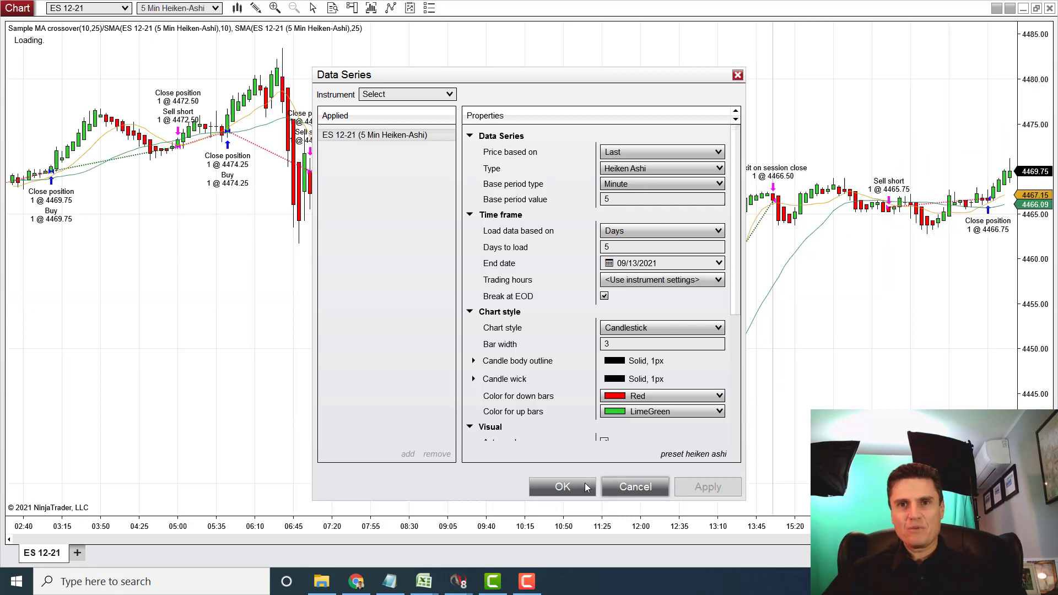
pyautogui.click(586, 487)
# Step: Briefly check the Heiken-Ashi Real-Time & Historical strategy performance report, then close it
pyautogui.rightClick(408, 170)
pyautogui.moveTo(548, 273)
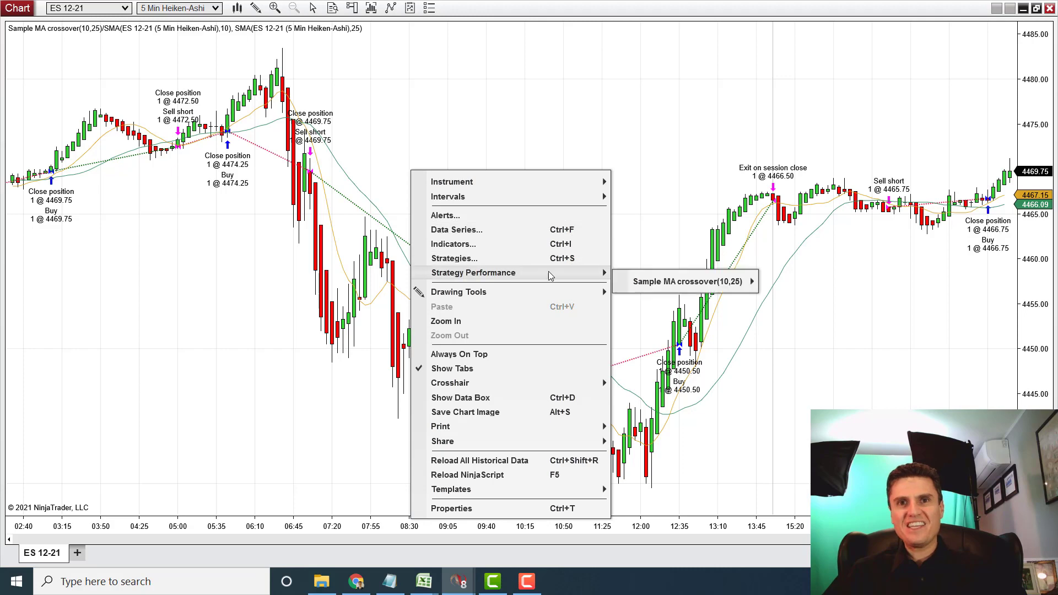
pyautogui.moveTo(679, 284)
pyautogui.click(799, 321)
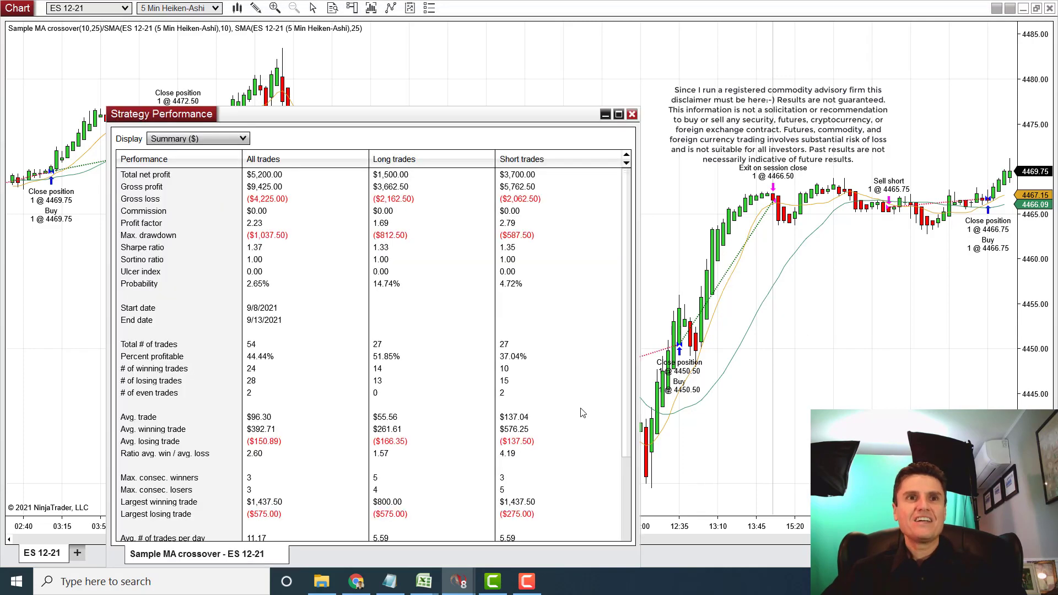
pyautogui.click(632, 115)
# Step: Set the Data Series days to load to 30 and reload the chart
pyautogui.rightClick(601, 103)
pyautogui.click(667, 166)
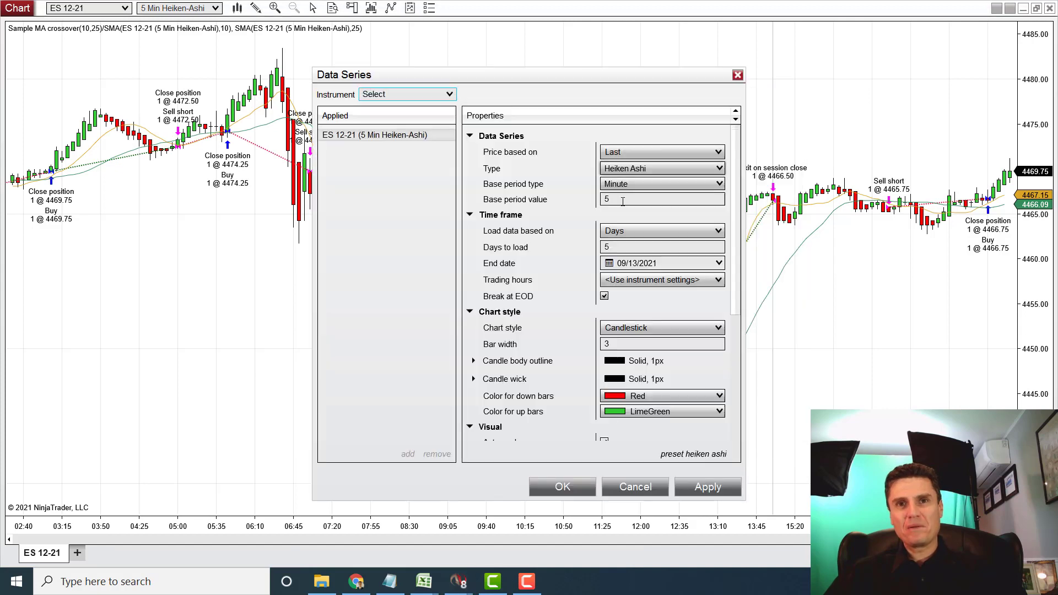
pyautogui.click(627, 246)
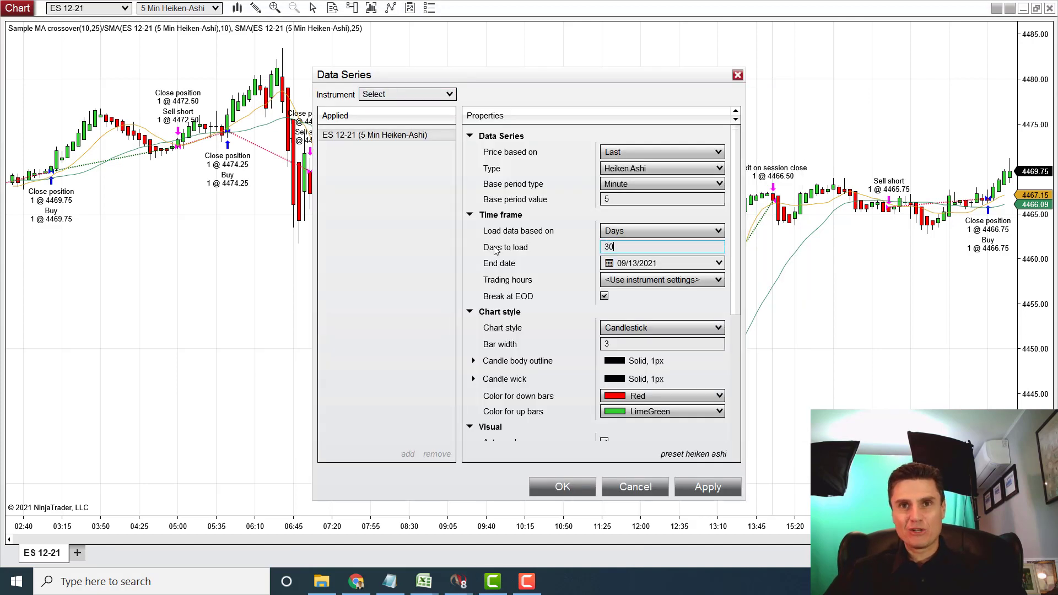
pyautogui.click(707, 486)
# Step: Open the Sample MA crossover(10,25) Real-Time & Historical report: $22,300 net profit, 257 trades, 2.39 profit factor
pyautogui.click(569, 489)
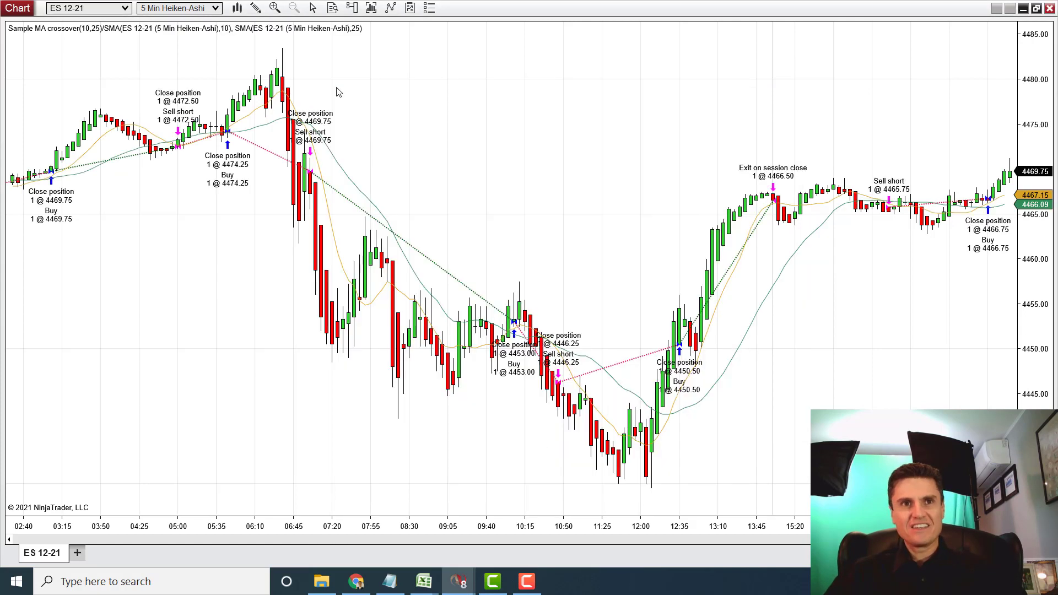
pyautogui.rightClick(338, 93)
pyautogui.moveTo(447, 195)
pyautogui.moveTo(609, 202)
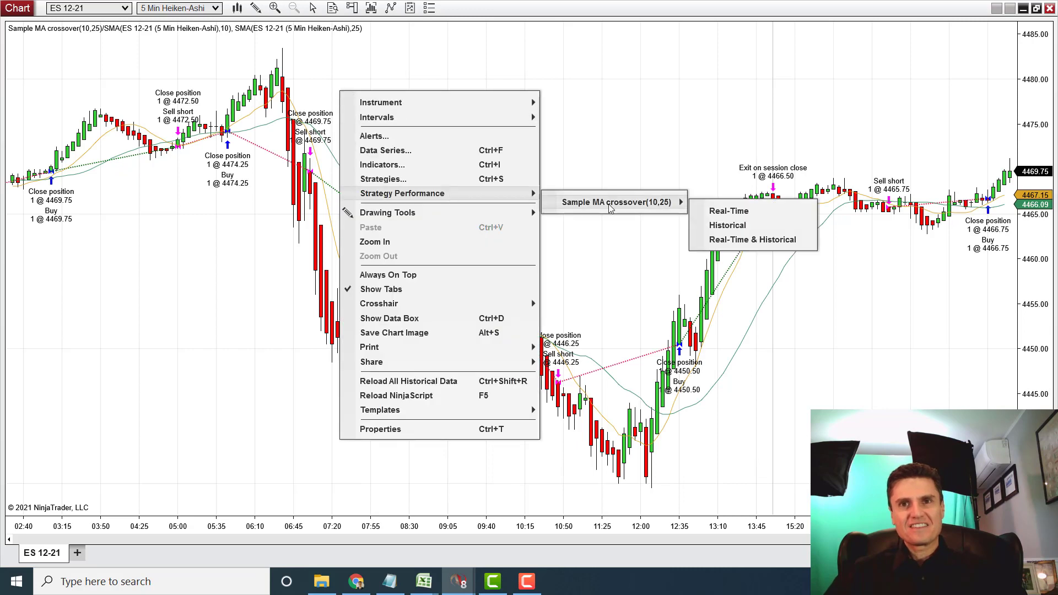
pyautogui.click(744, 240)
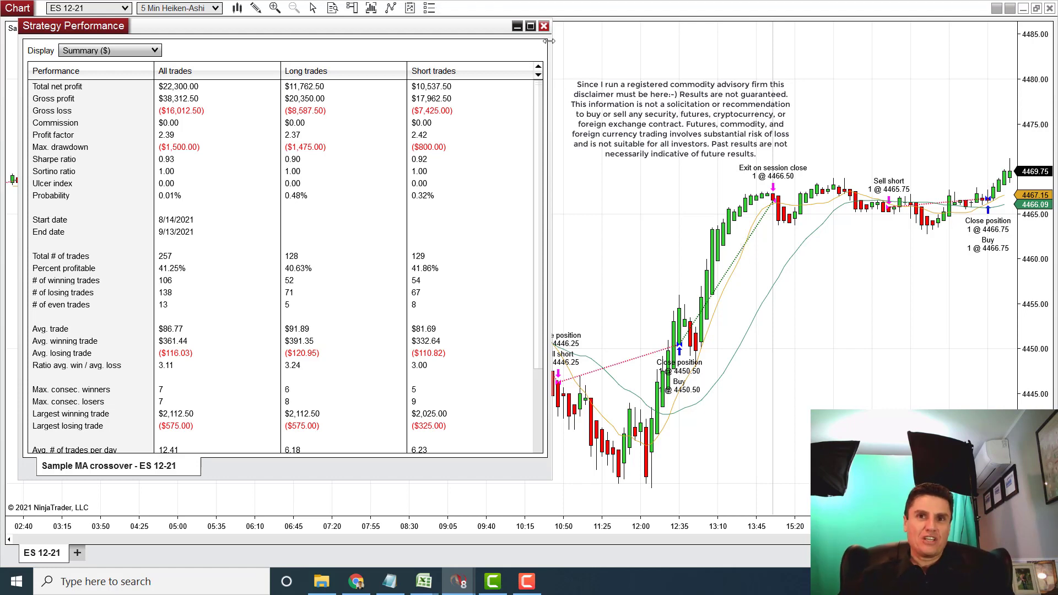
# Step: Close the Heiken-Ashi report and set the Data Series to Minute bars, value 1, 30 days to load
pyautogui.click(543, 26)
pyautogui.rightClick(507, 60)
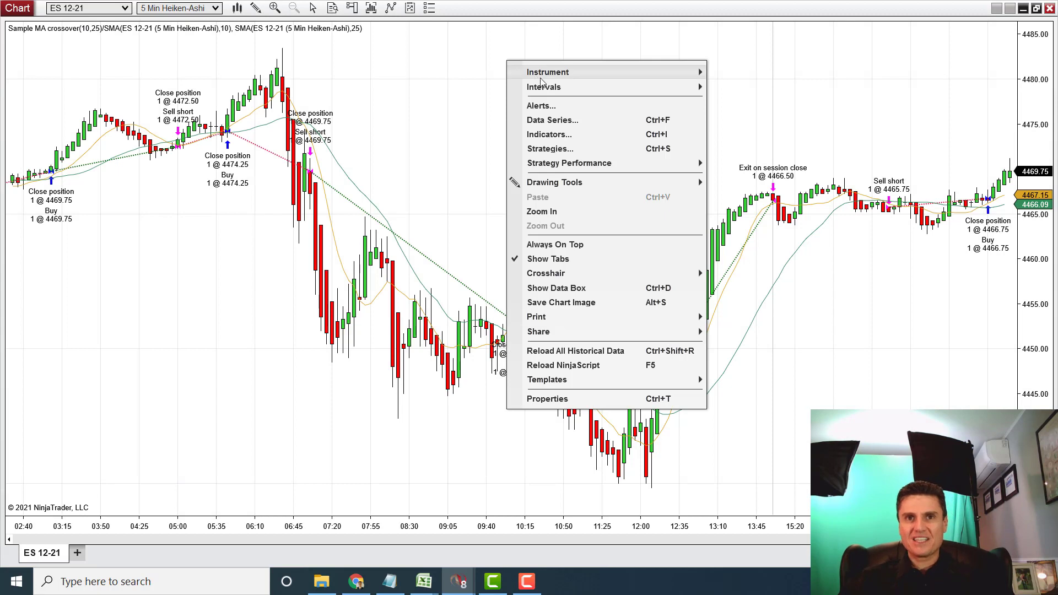
pyautogui.click(551, 120)
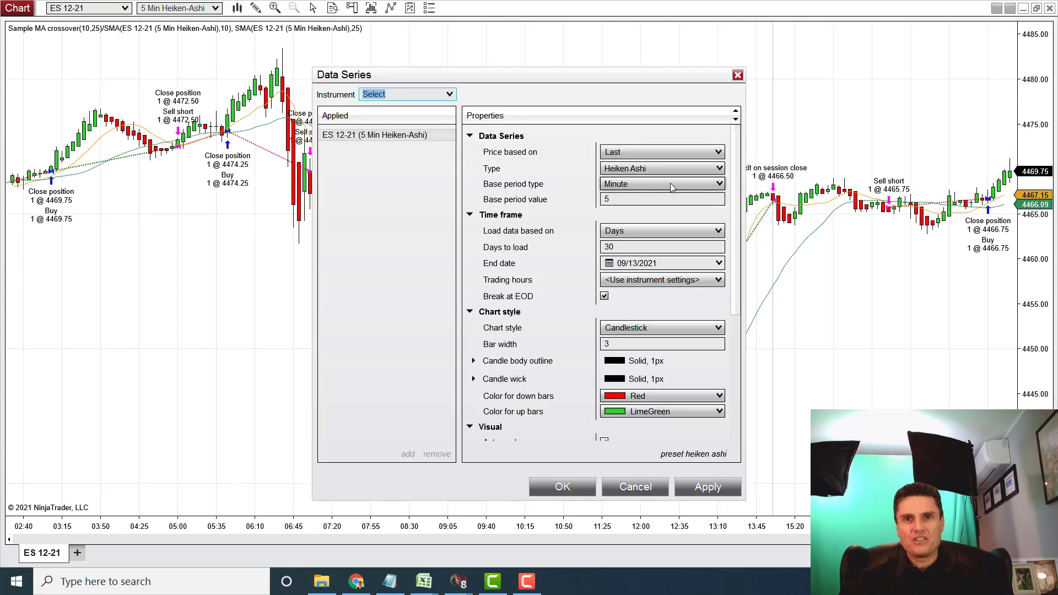
pyautogui.click(694, 173)
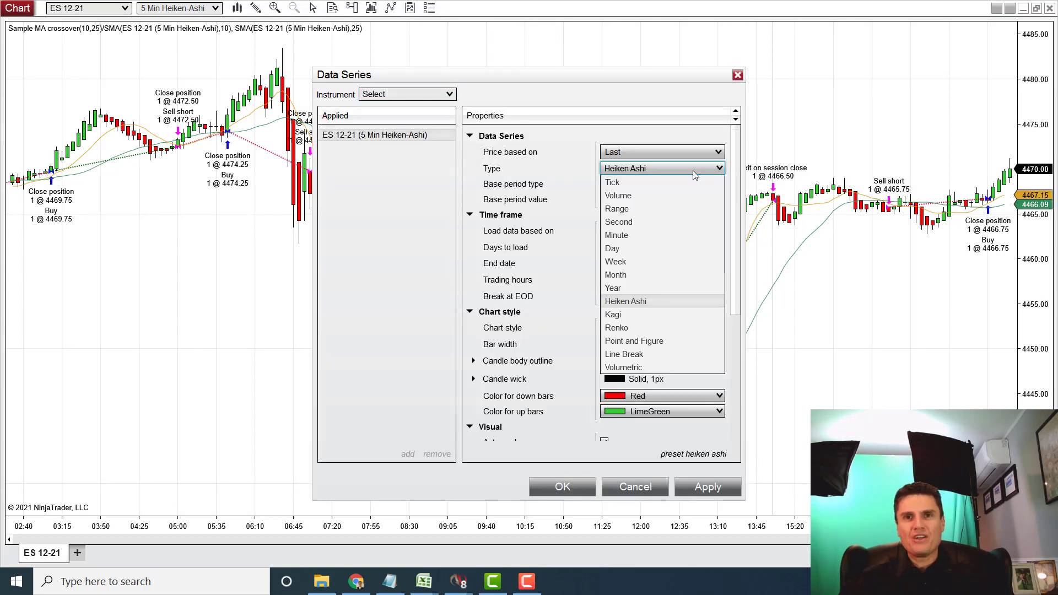
pyautogui.click(616, 235)
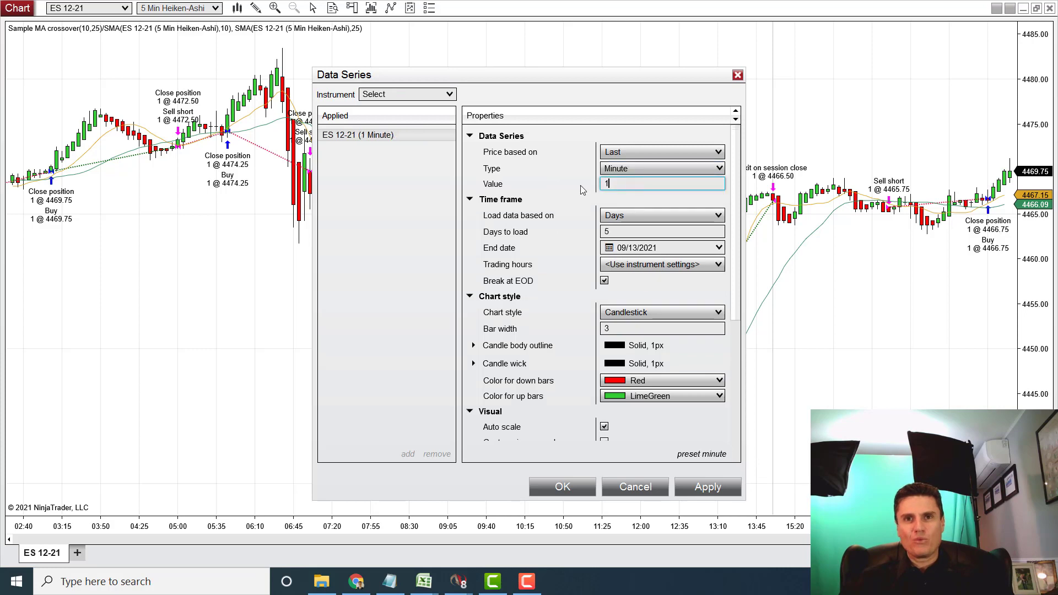
pyautogui.doubleClick(608, 232)
pyautogui.write('30')
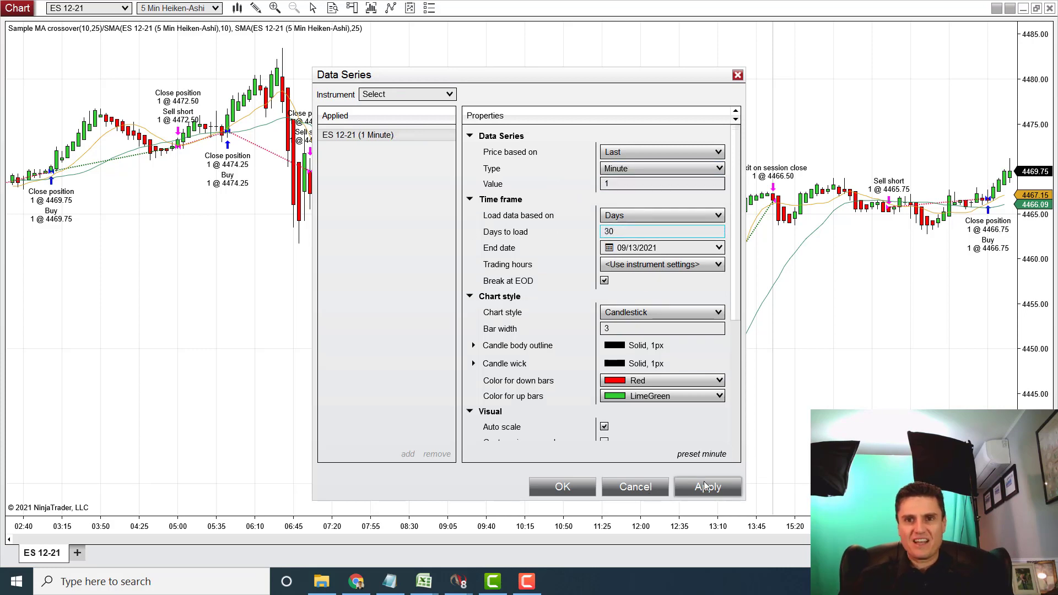
pyautogui.click(705, 486)
pyautogui.click(562, 486)
pyautogui.rightClick(466, 216)
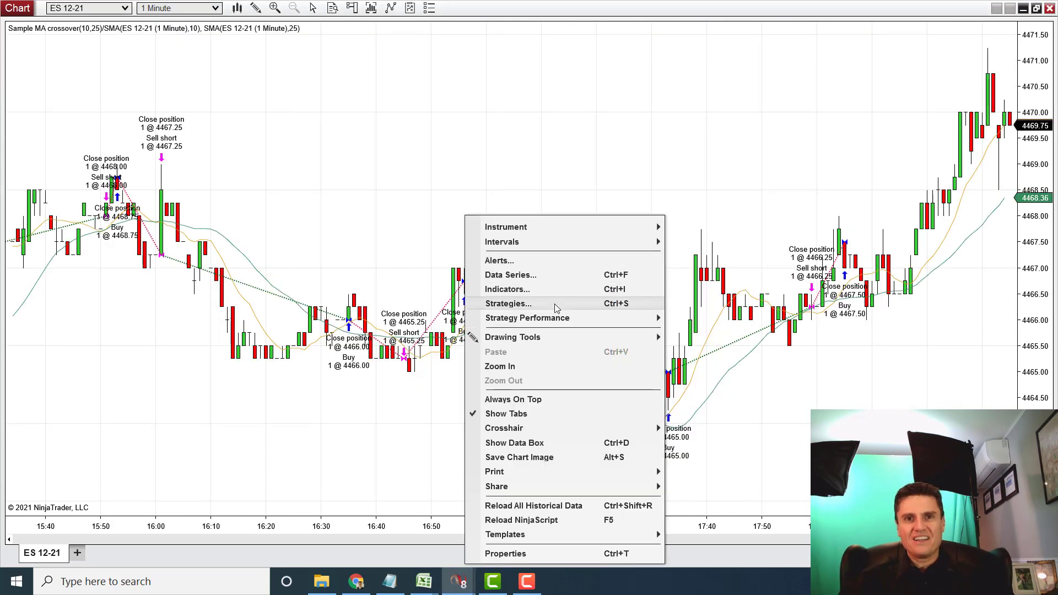
# Step: Open the Sample MA crossover(10,25) Historical report: $1,987.50 net profit over 1330 trades
pyautogui.moveTo(609, 337)
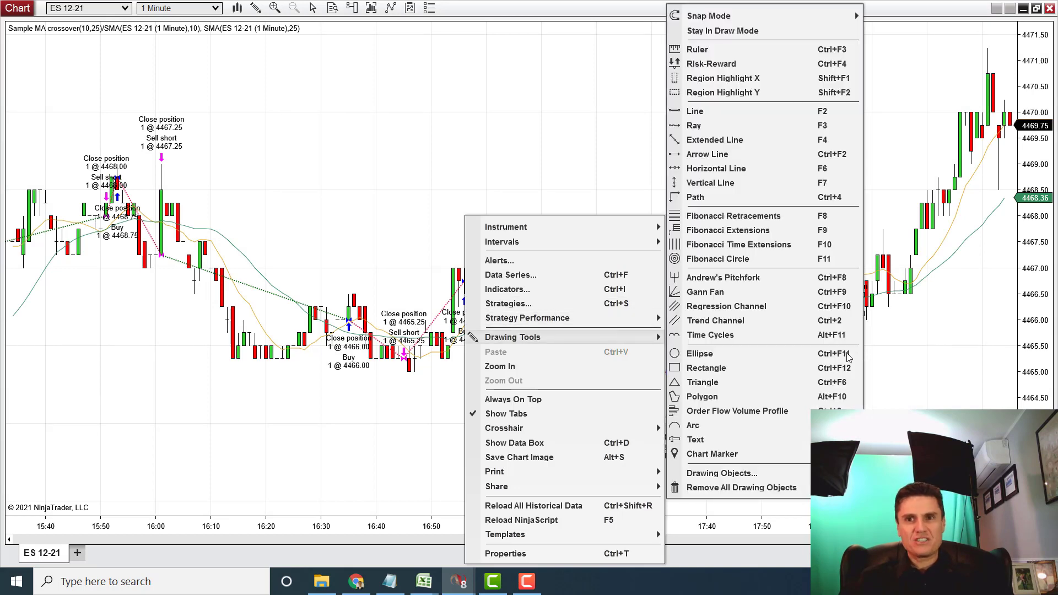
pyautogui.moveTo(633, 318)
pyautogui.moveTo(793, 327)
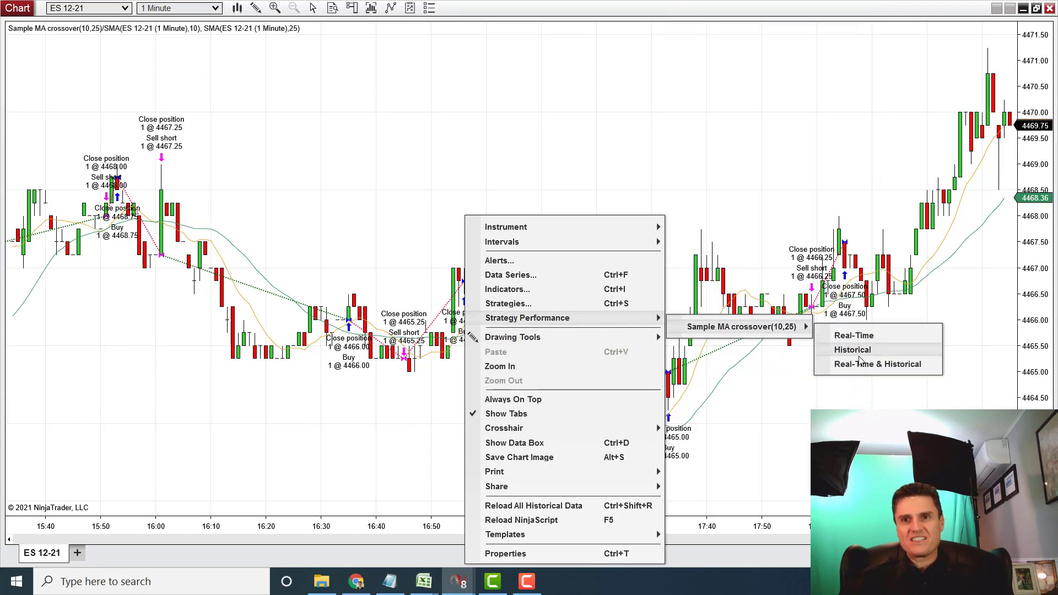
pyautogui.click(860, 364)
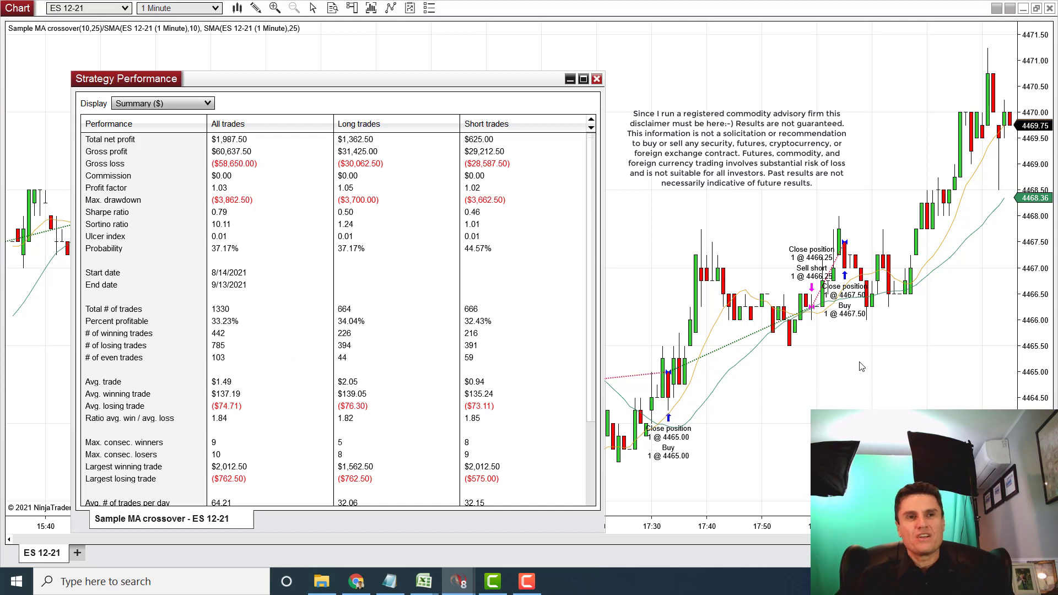